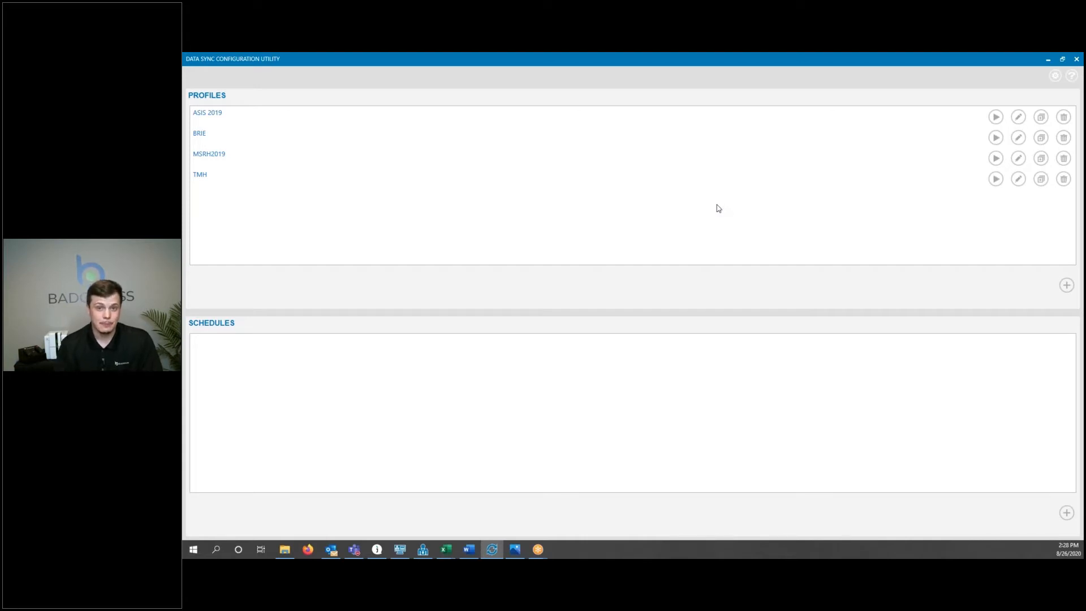
Add a new profile named "Test Data".
click(625, 60)
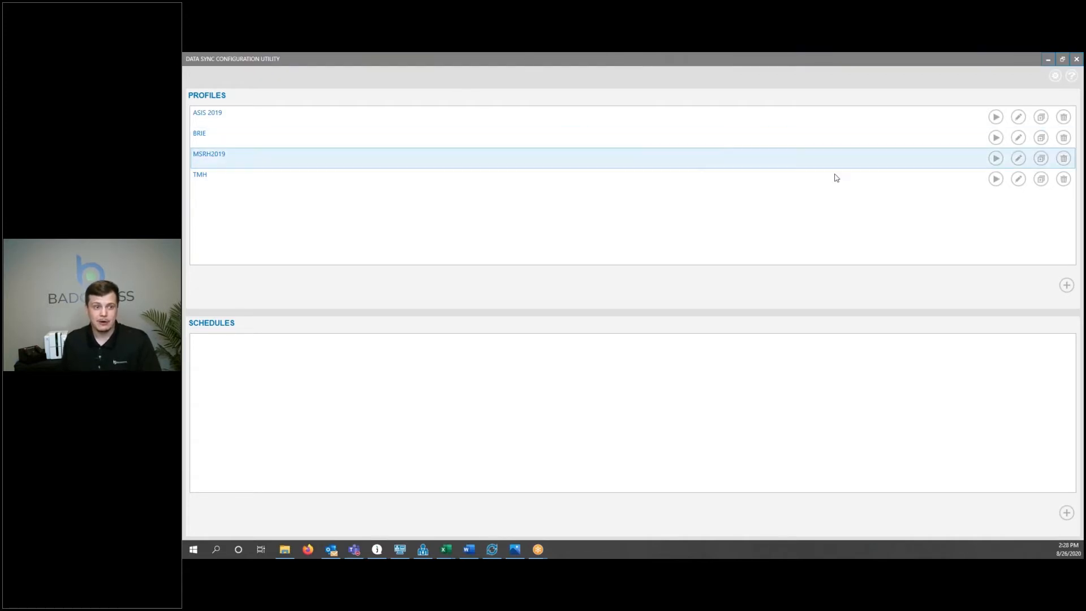
click(1064, 288)
click(1065, 286)
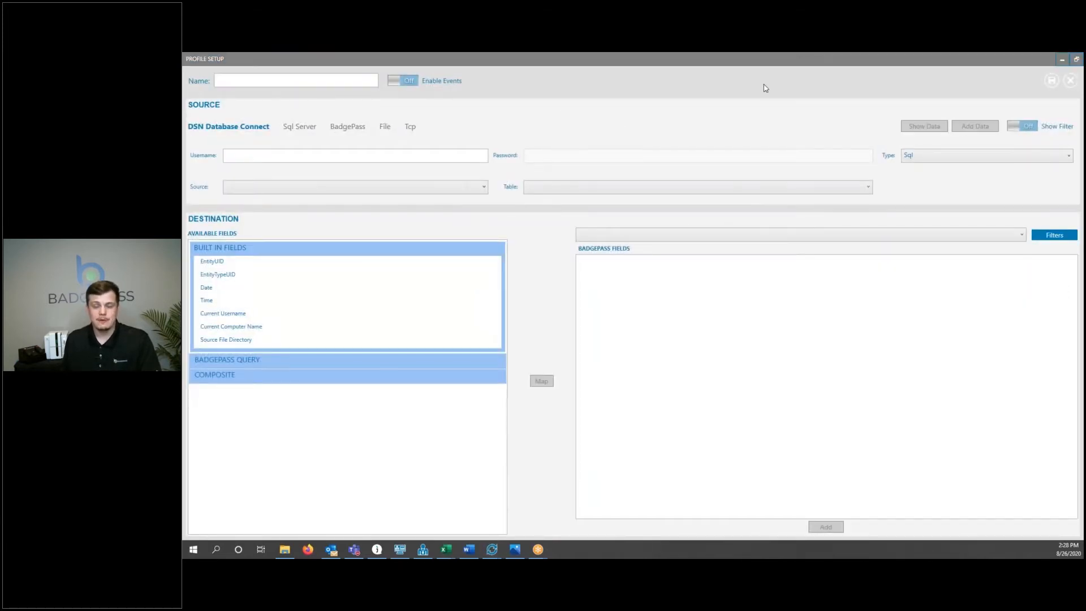
click(296, 86)
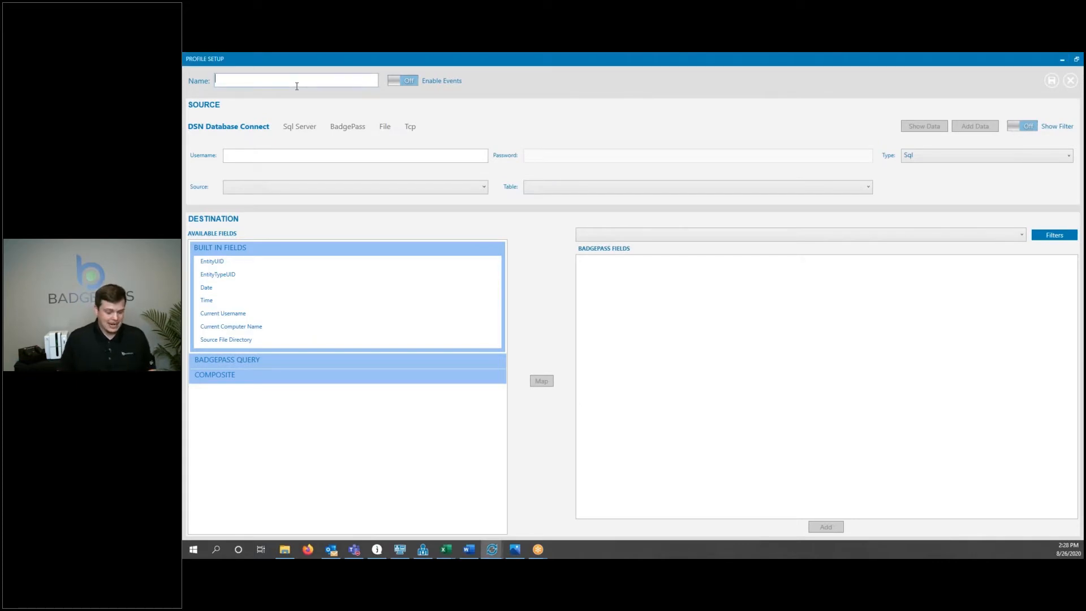
text(Test Date)
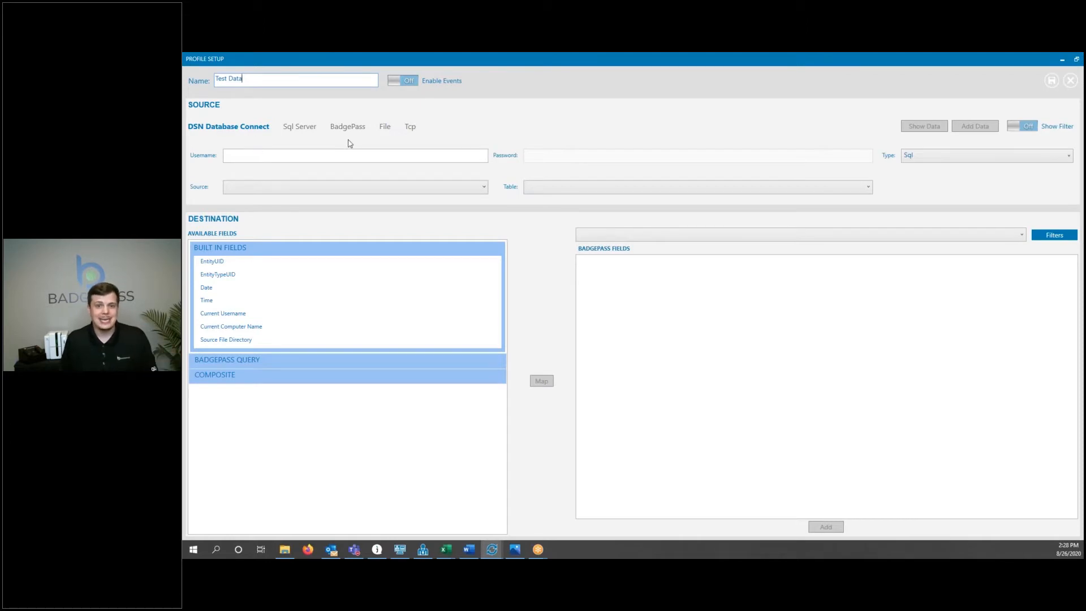
Switch the source to File and choose the Test Data folder on the Desktop as the monitor folder.
click(386, 126)
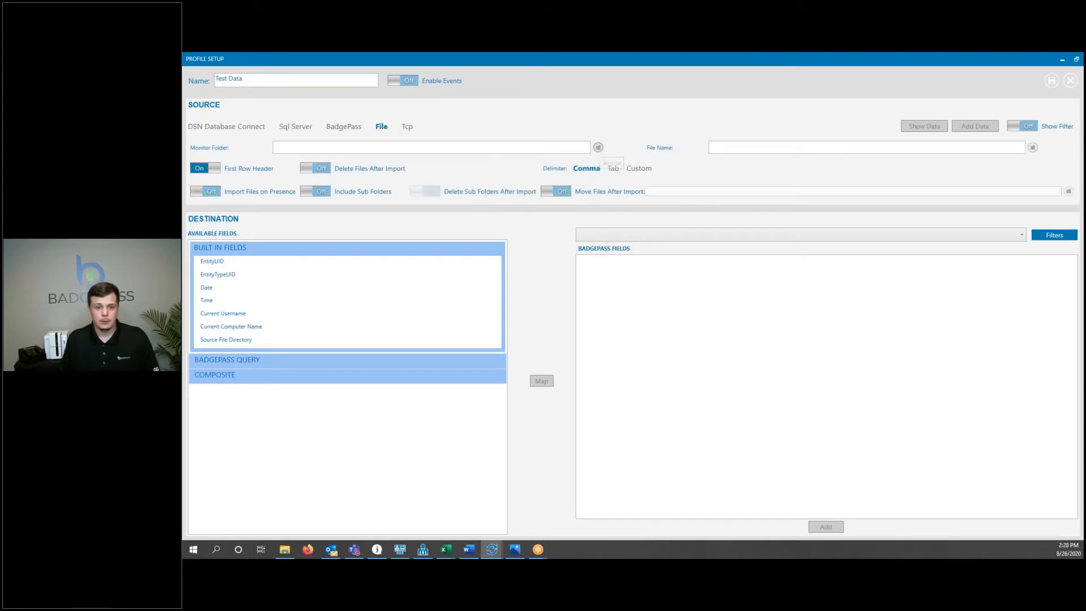
click(597, 147)
scroll(603, 308, down, 3)
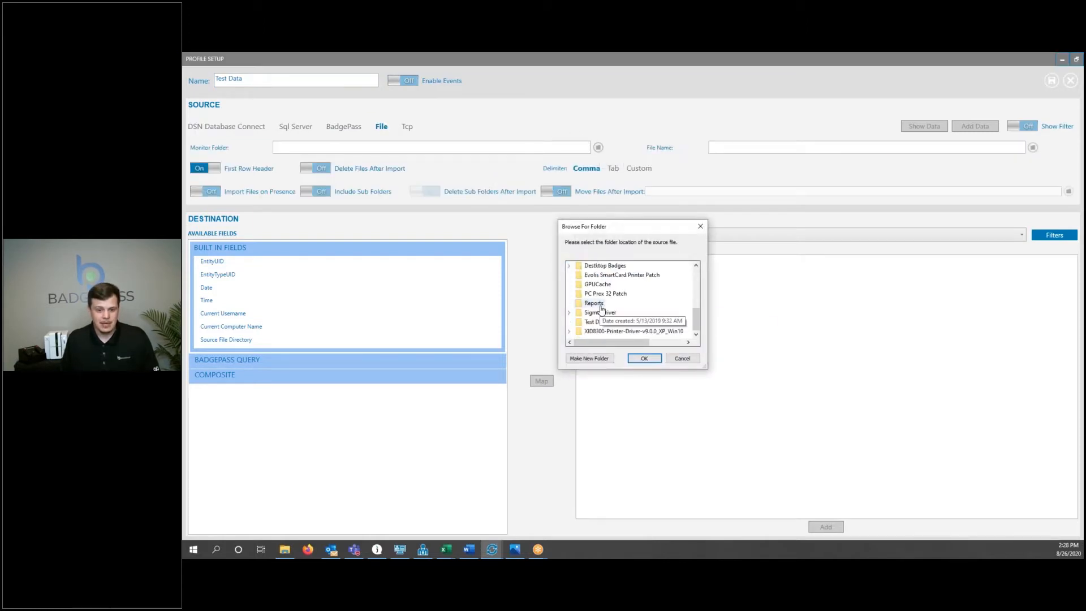
click(594, 323)
click(645, 358)
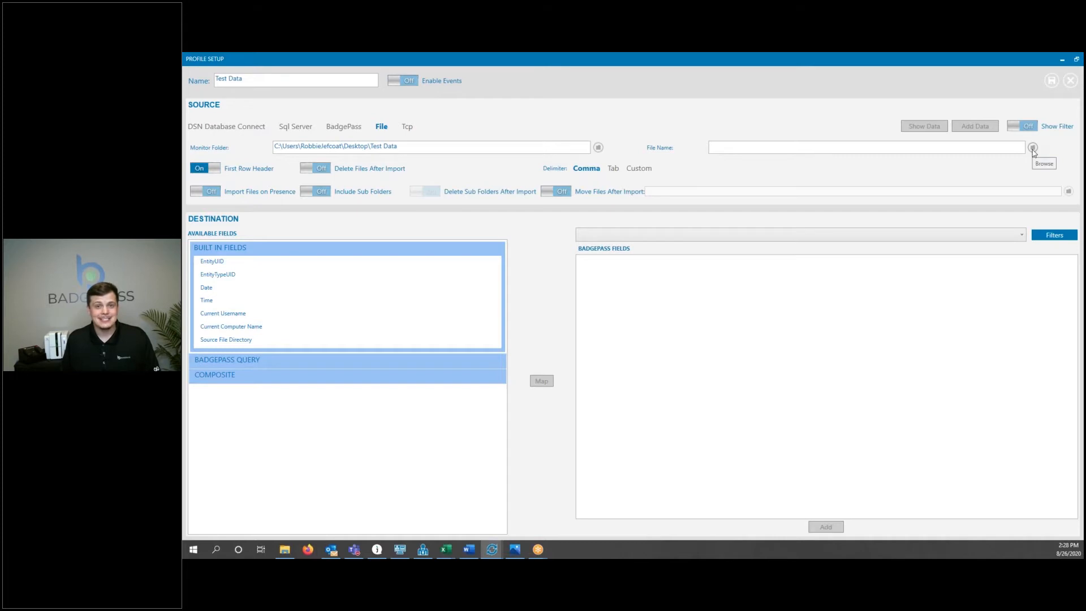
Select EmployeeTestData.txt as the source file name.
click(1033, 150)
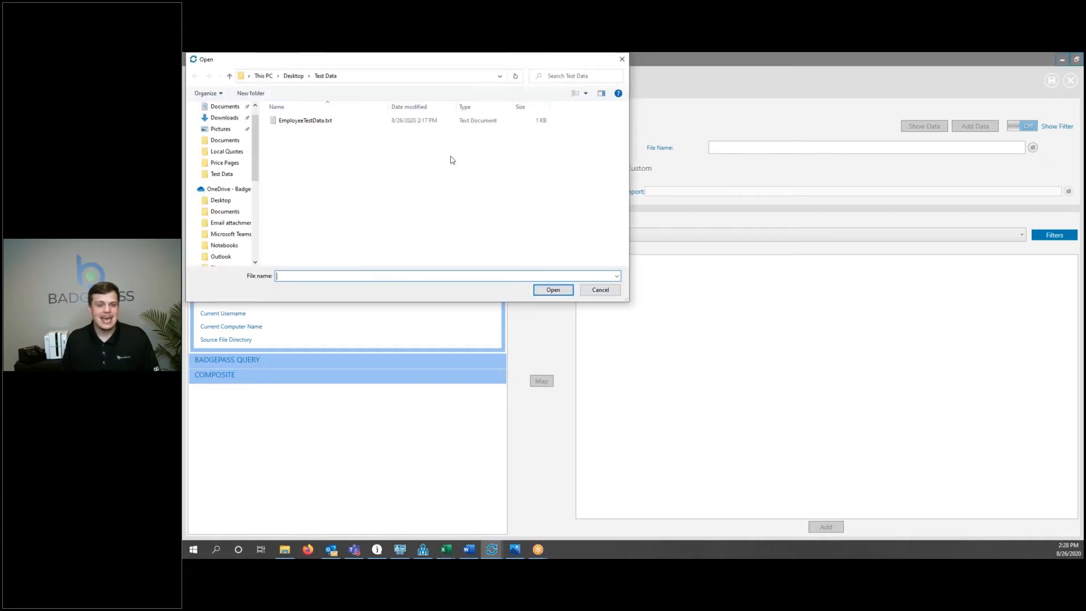
click(317, 123)
double_click(318, 123)
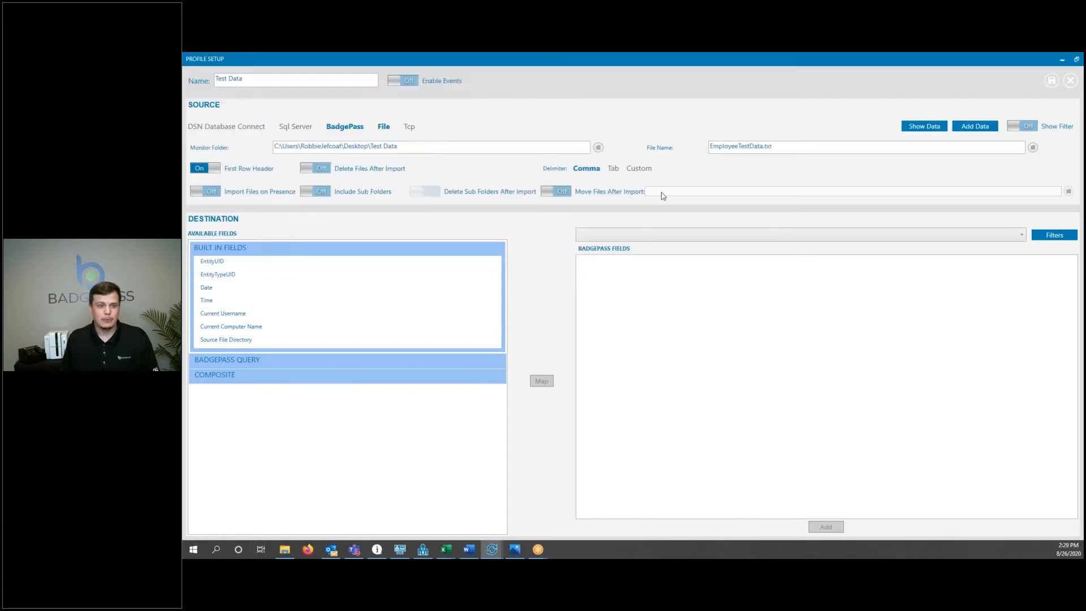
Preview the source file's data, scrolling through its columns, then close the preview.
click(921, 128)
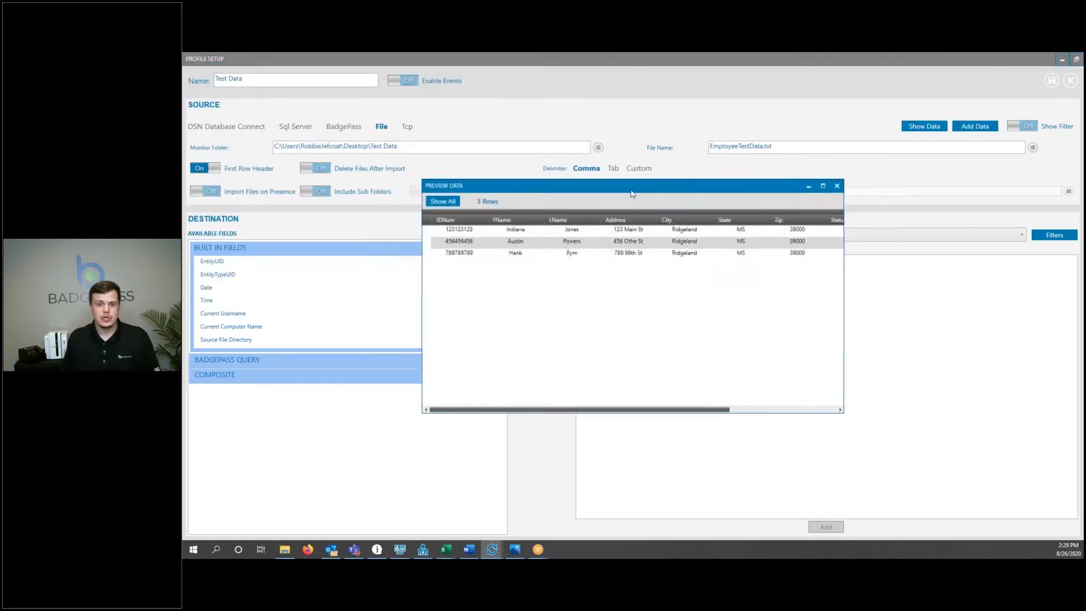
click(855, 57)
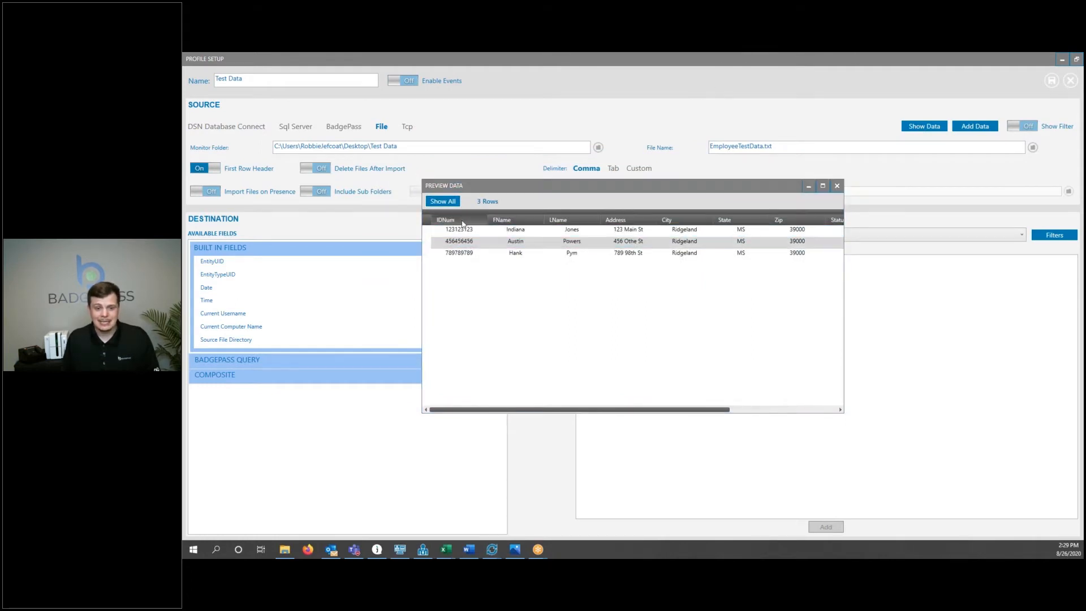
click(547, 230)
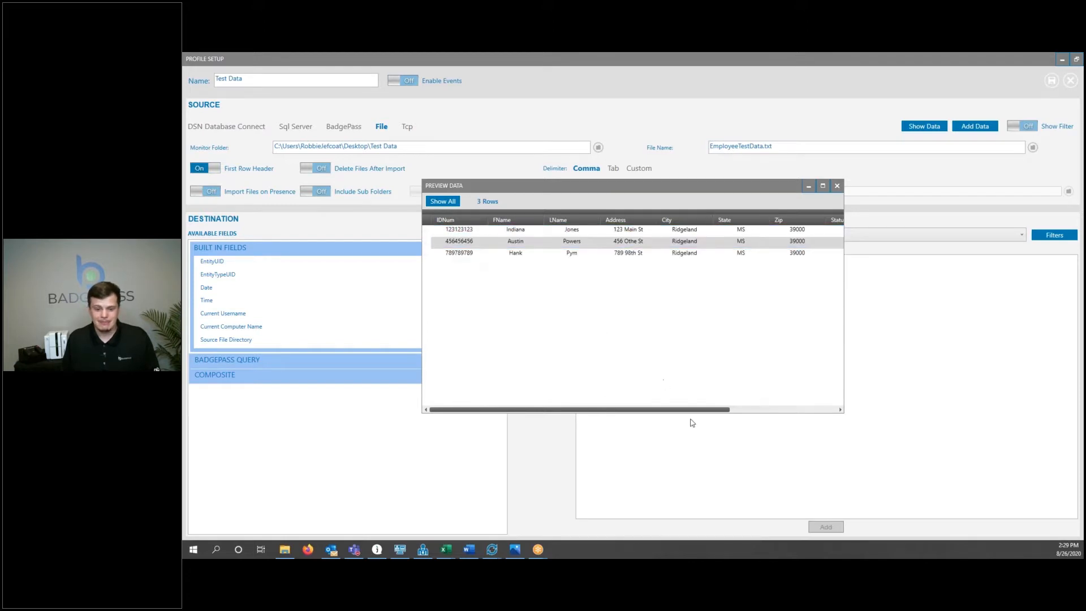
drag(697, 412, 849, 385)
drag(730, 189, 649, 213)
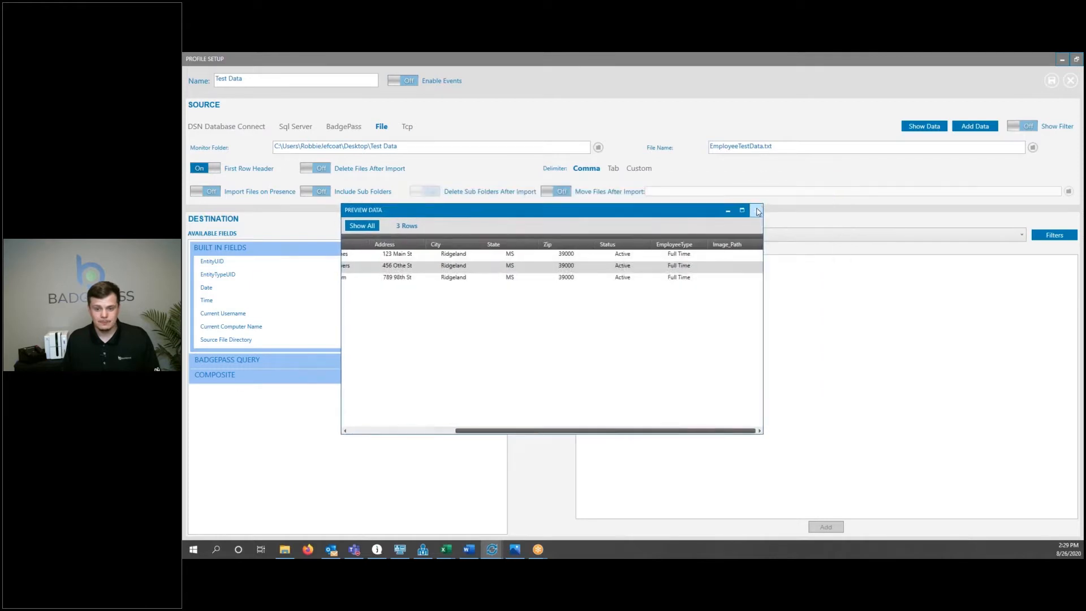
click(758, 211)
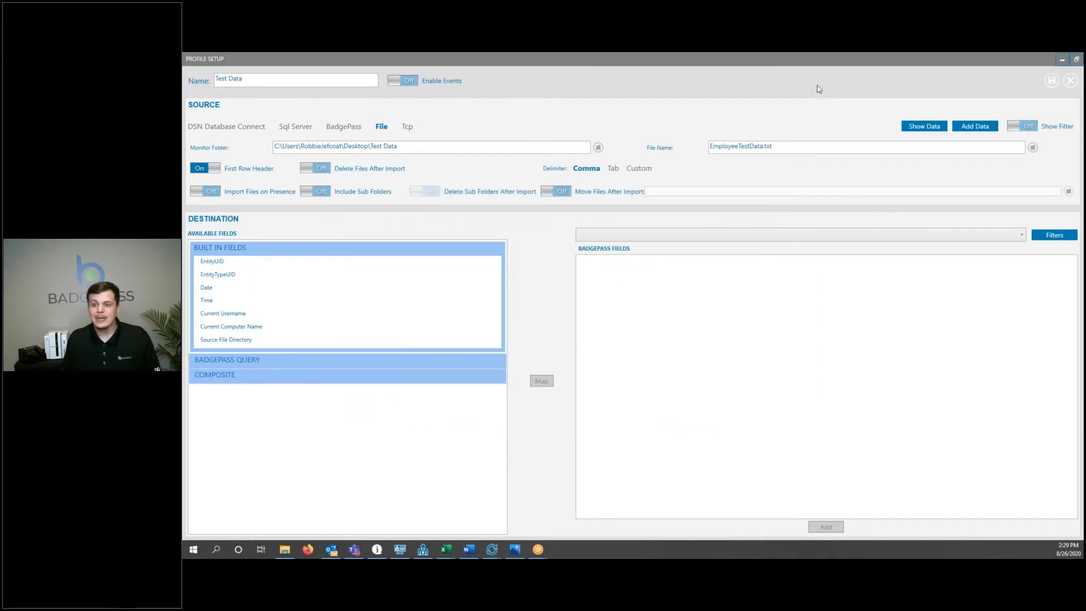
Load the source fields and choose Employee as the destination BadgePass type.
click(974, 126)
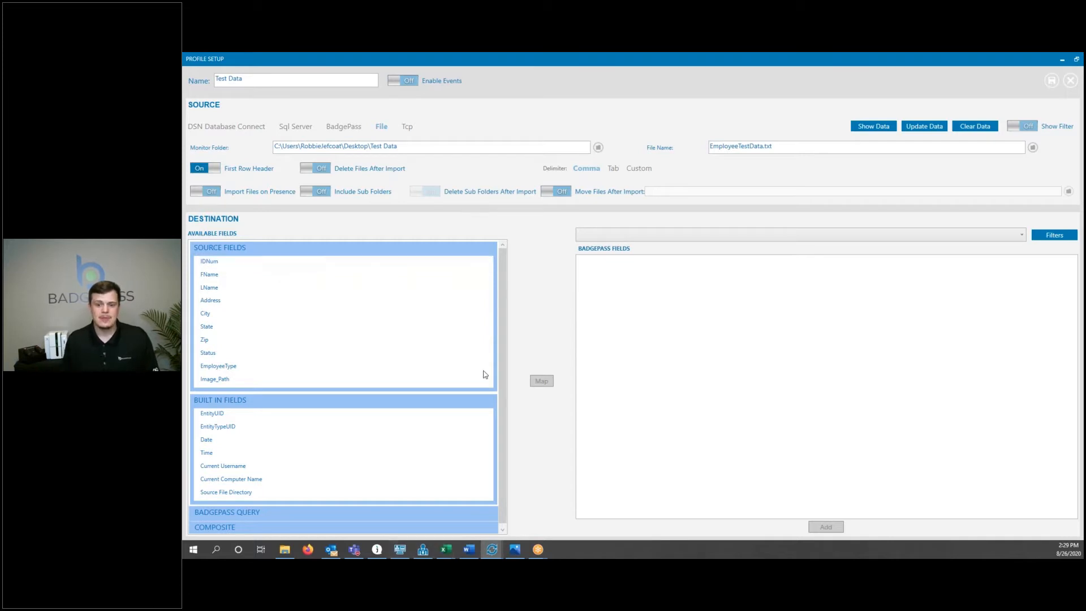
click(631, 241)
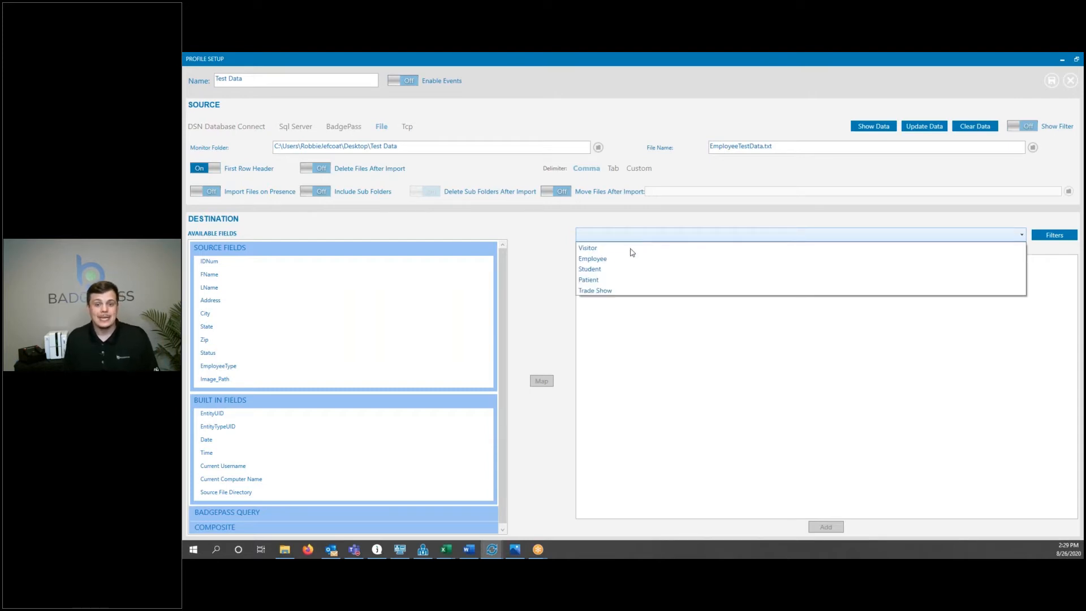
click(626, 264)
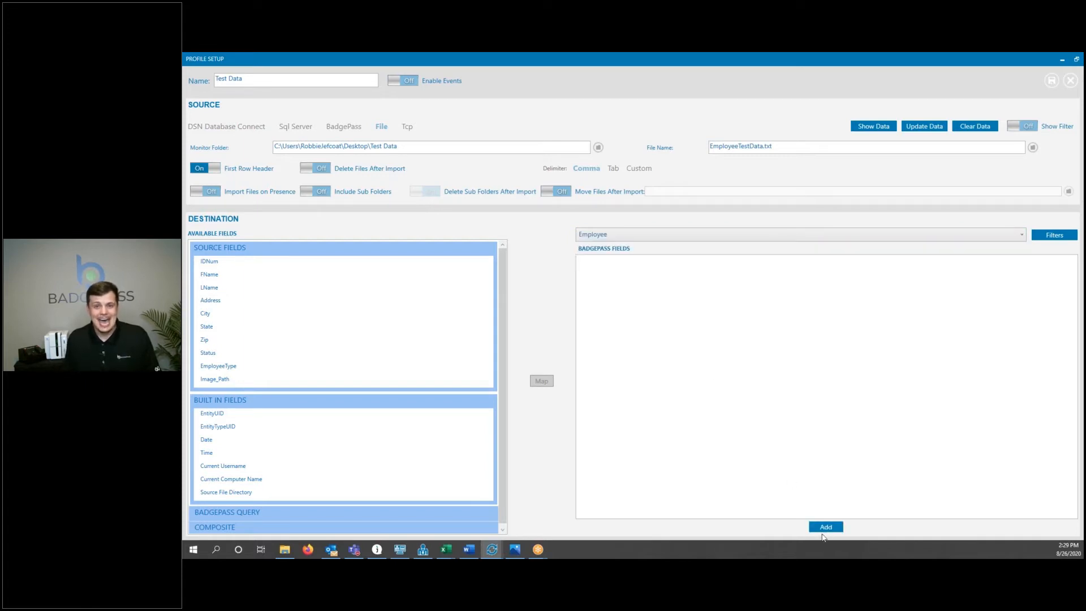
Add the Standard Fields group to the BadgePass fields.
click(823, 532)
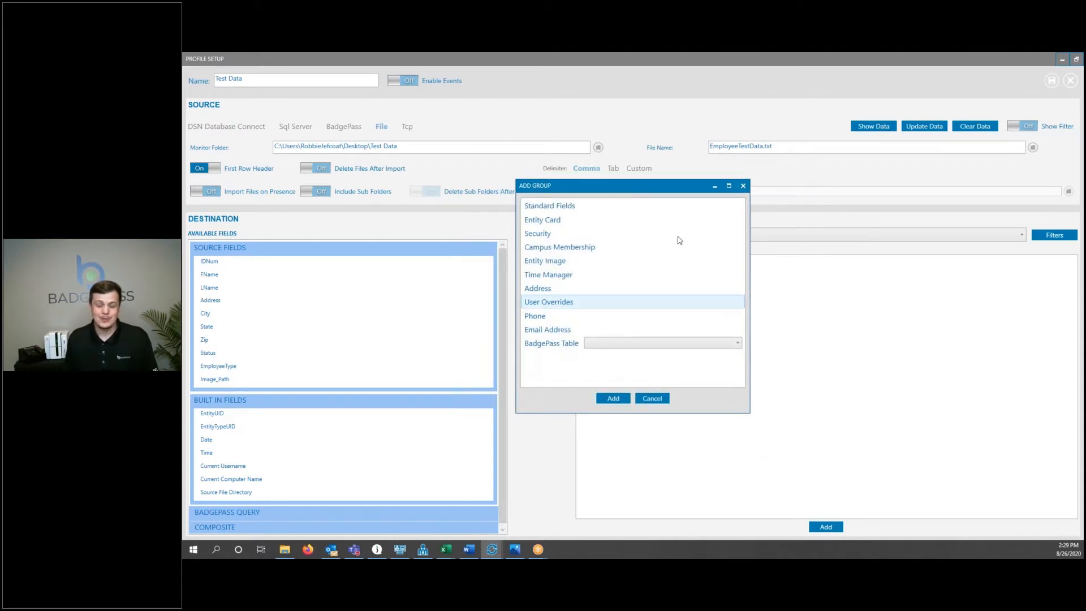
click(571, 206)
click(612, 401)
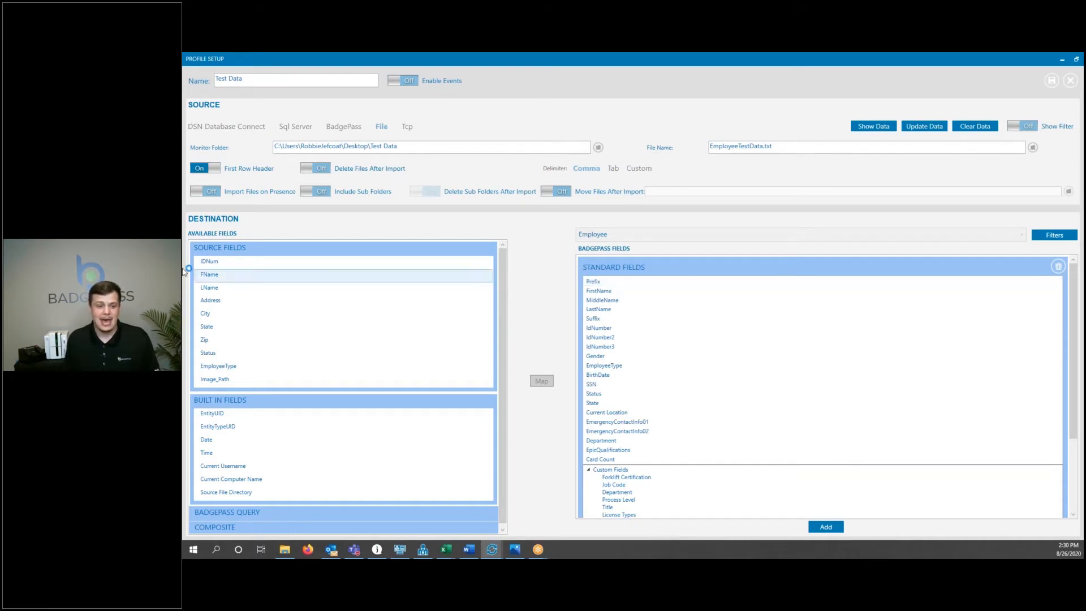
Map the IDNum source field to IdNumber and turn on its Index option.
click(220, 265)
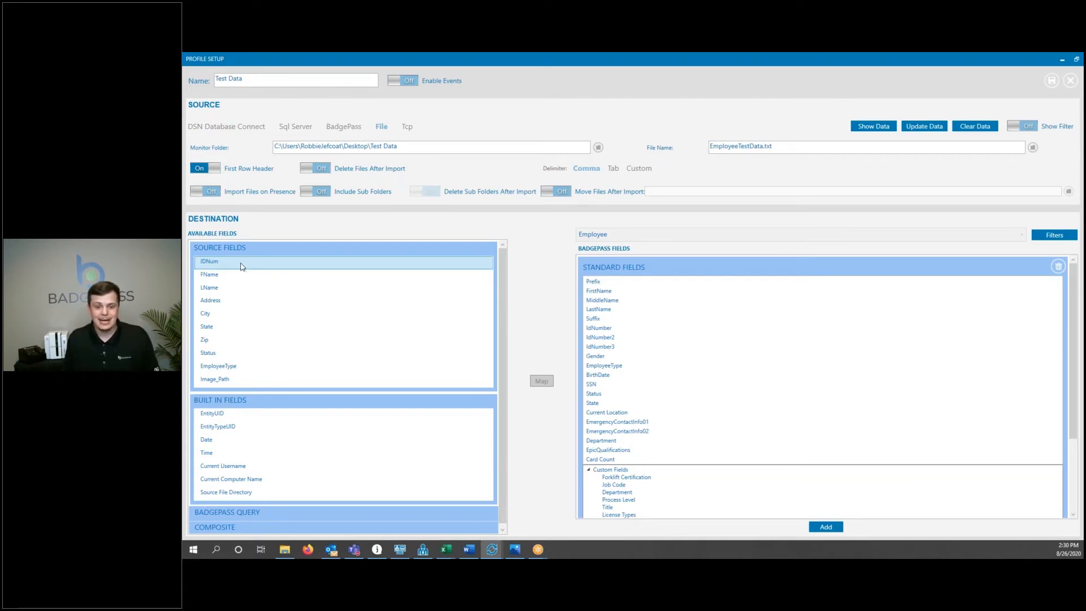
click(622, 330)
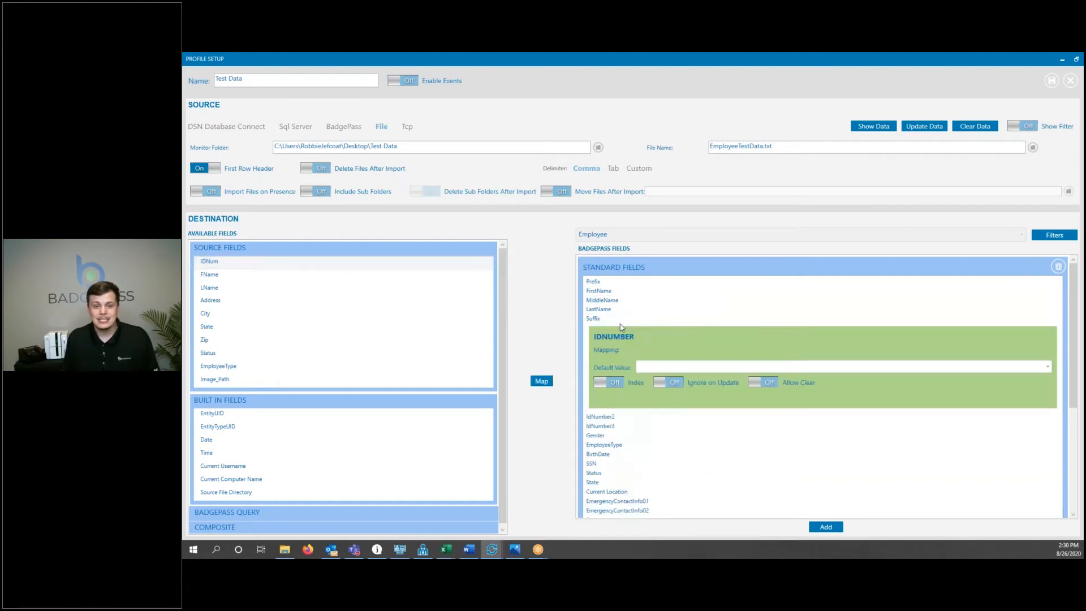
click(552, 381)
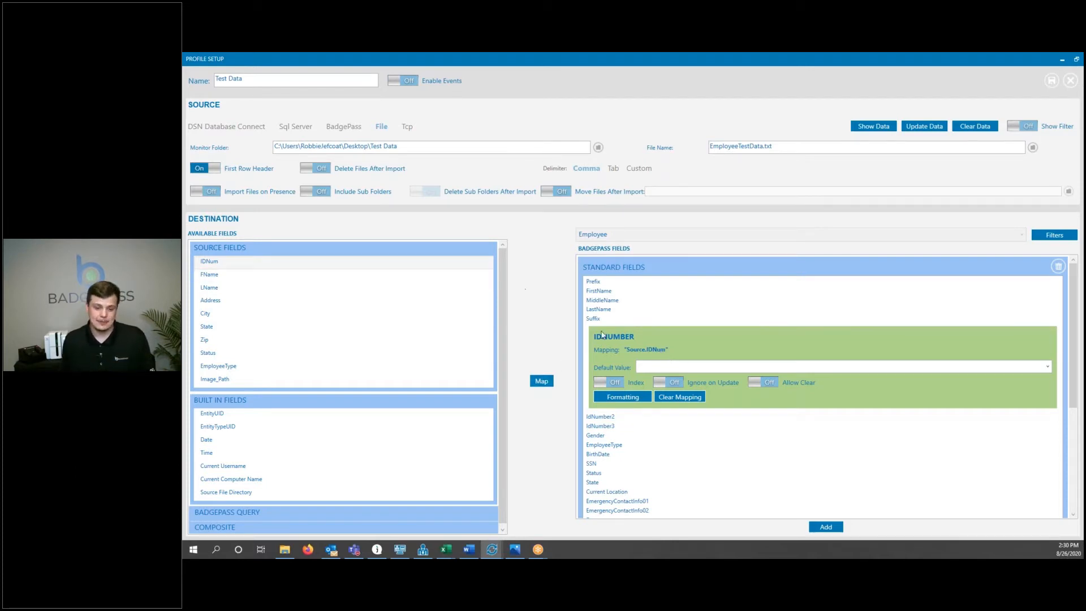
click(607, 386)
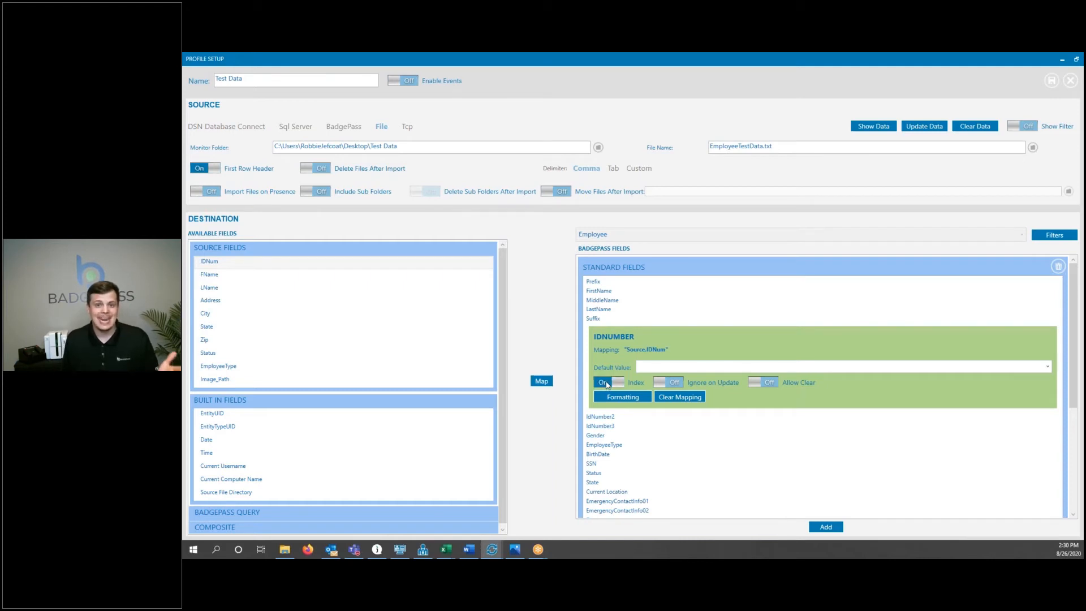
Map FName to FirstName and LName to LastName.
click(248, 275)
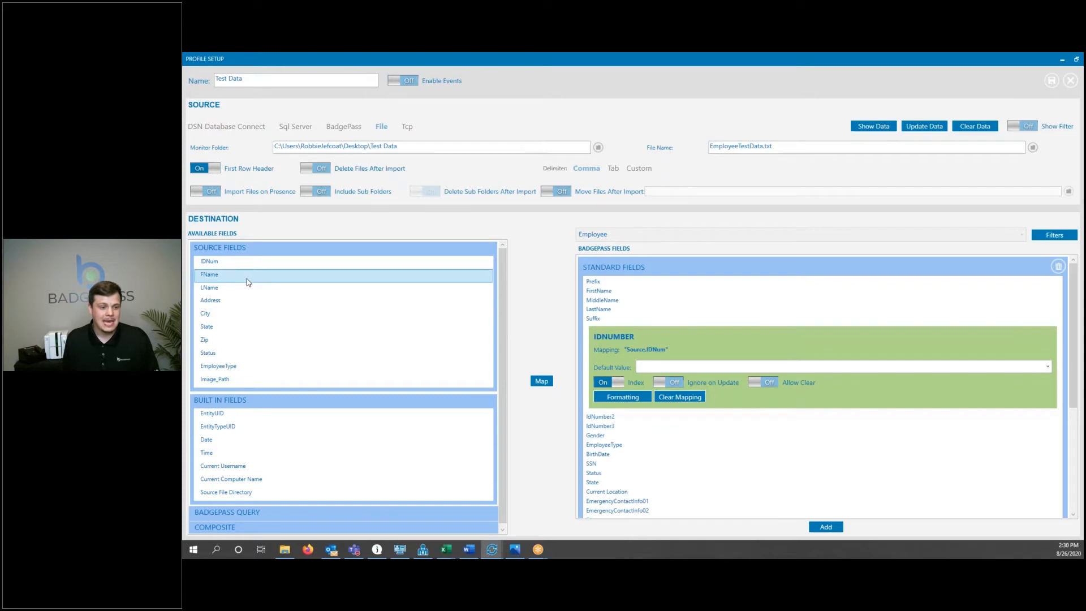
click(598, 290)
click(541, 380)
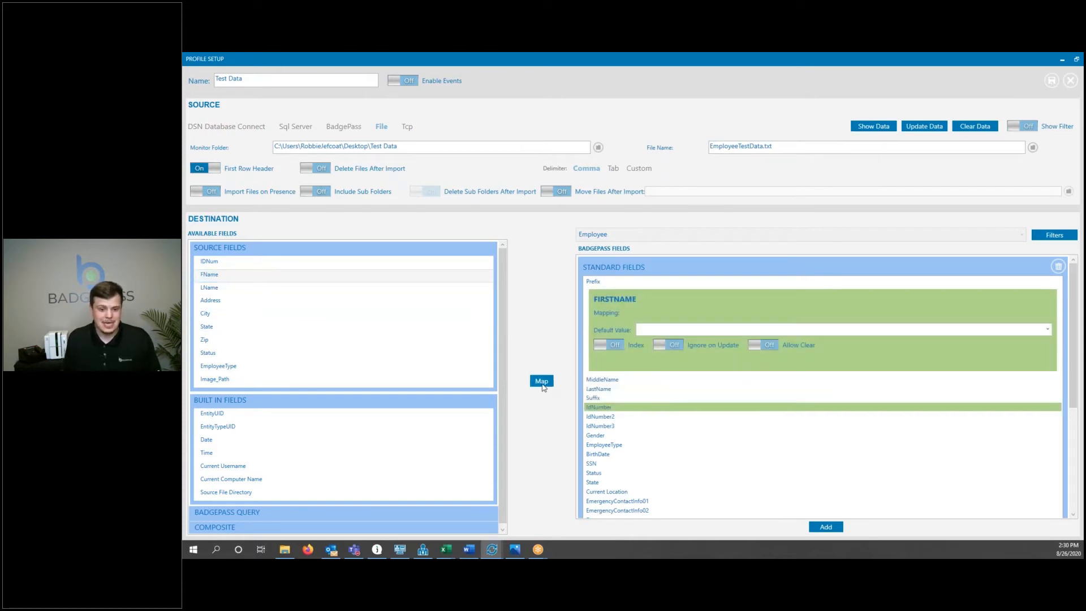
click(226, 289)
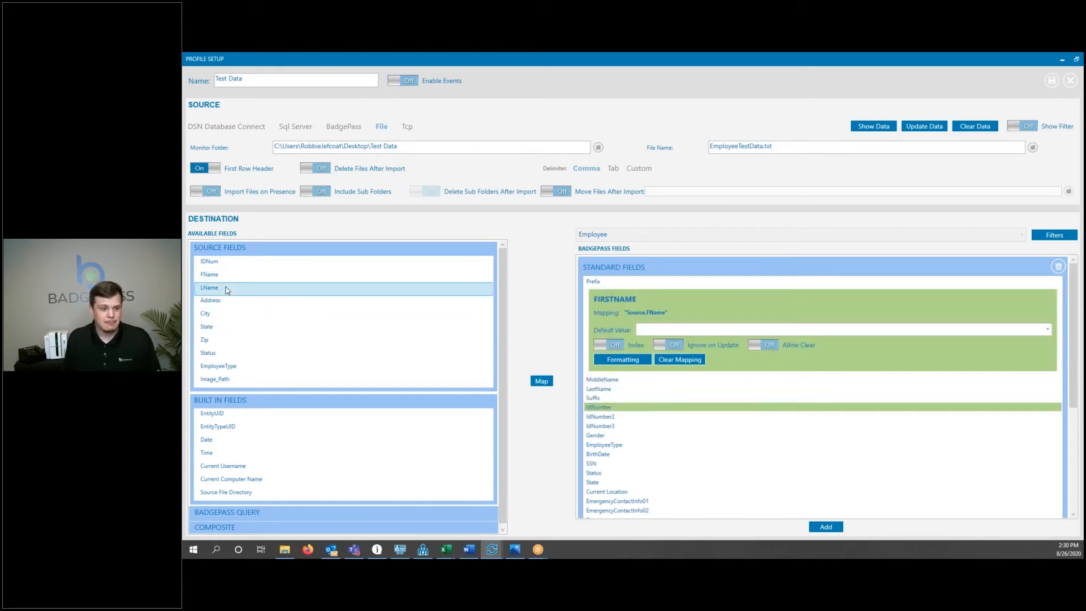
click(599, 389)
click(541, 380)
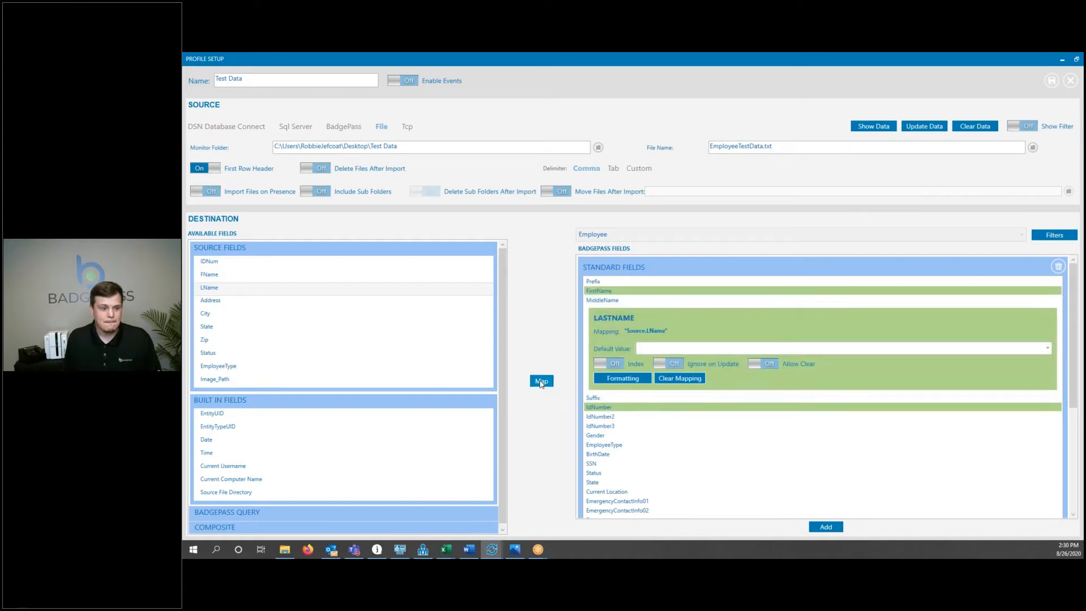
Set the Status field's default value to Active.
click(228, 354)
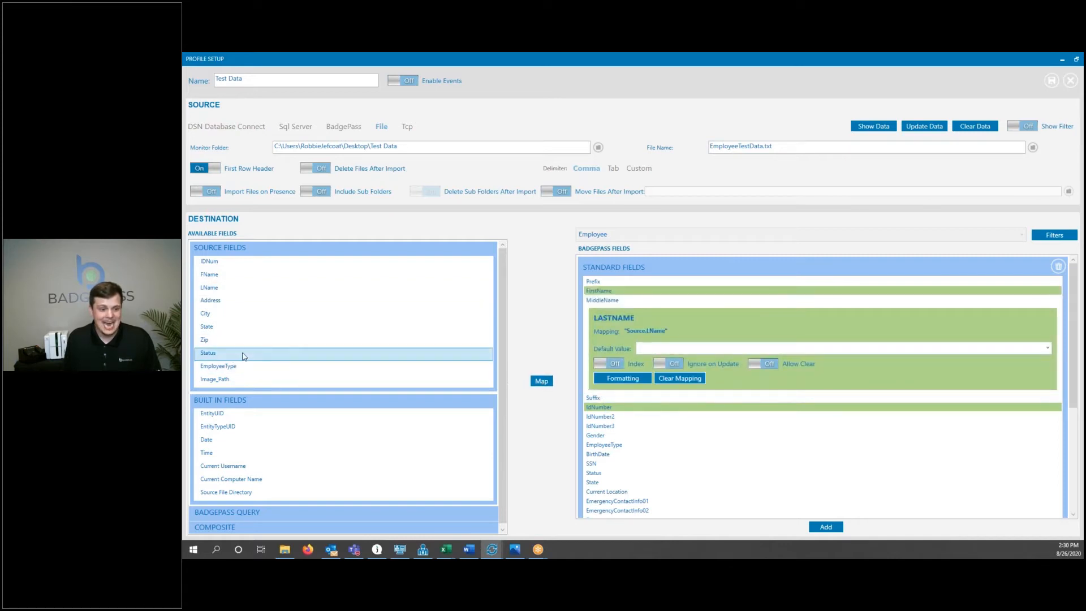
click(616, 474)
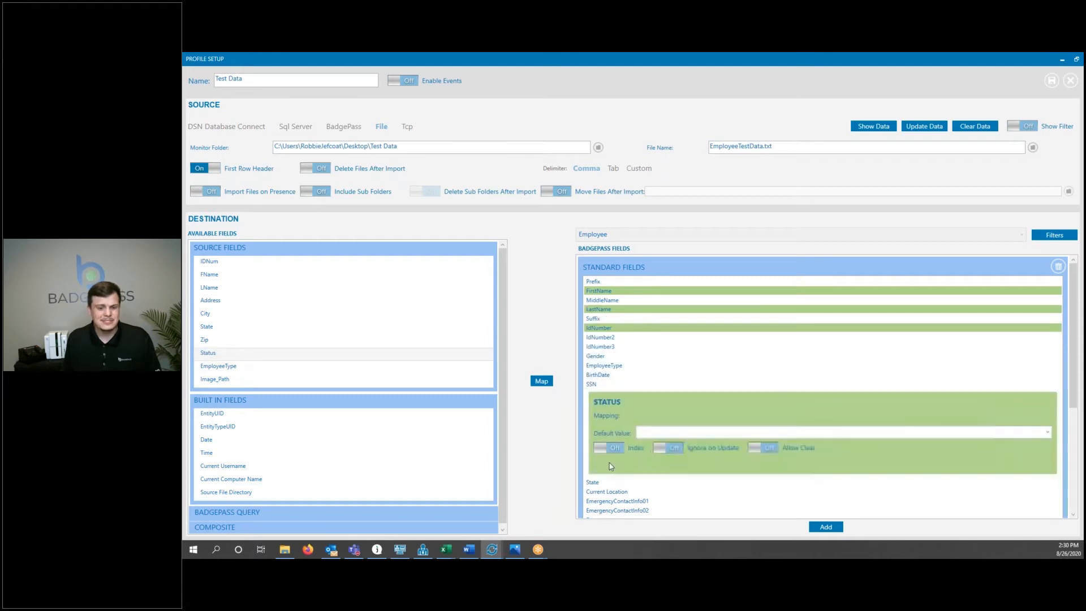
click(1047, 433)
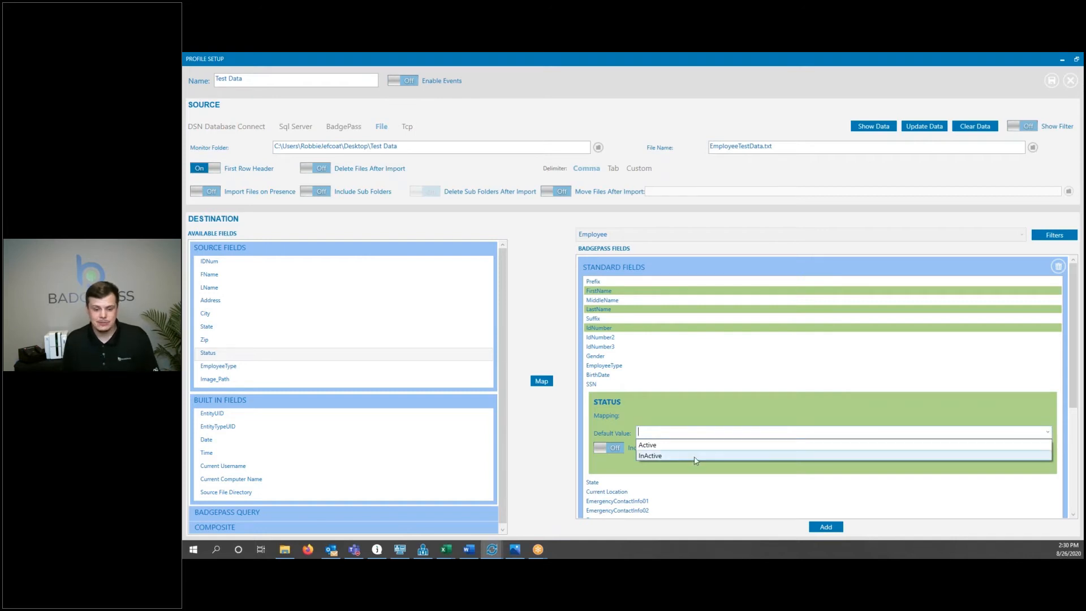
click(665, 445)
Map the EmployeeType source field to the EmployeeType BadgePass field.
click(244, 367)
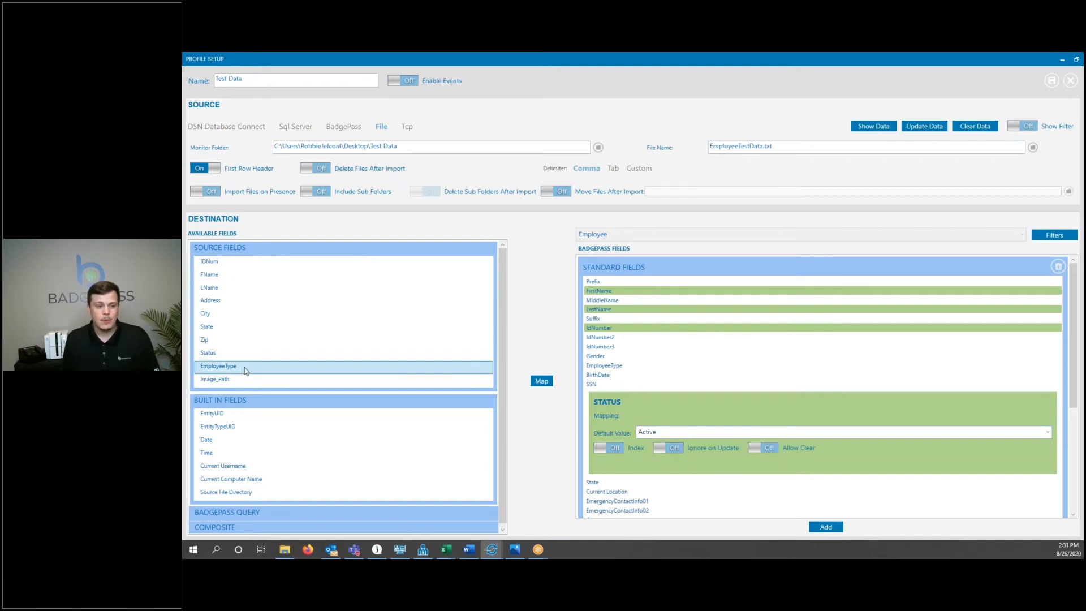
click(616, 367)
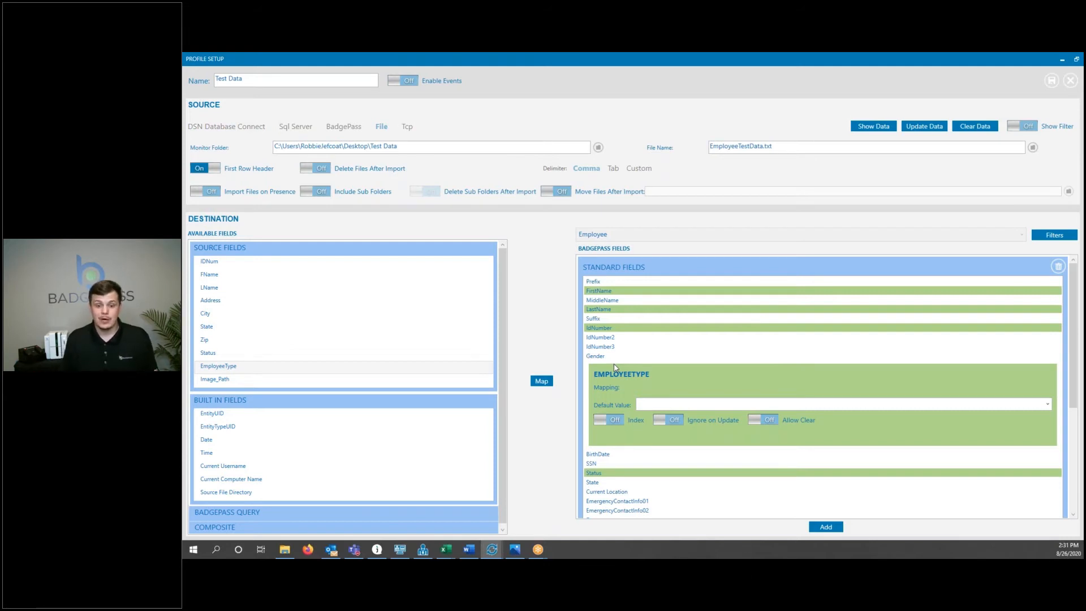
click(537, 386)
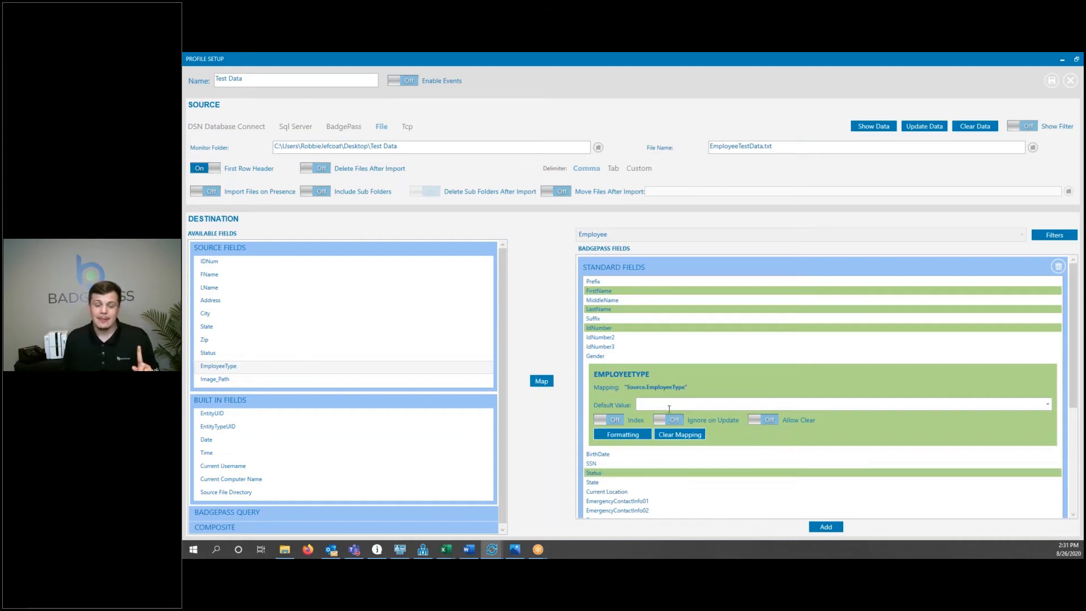
Set the State field's default value to Out.
click(618, 483)
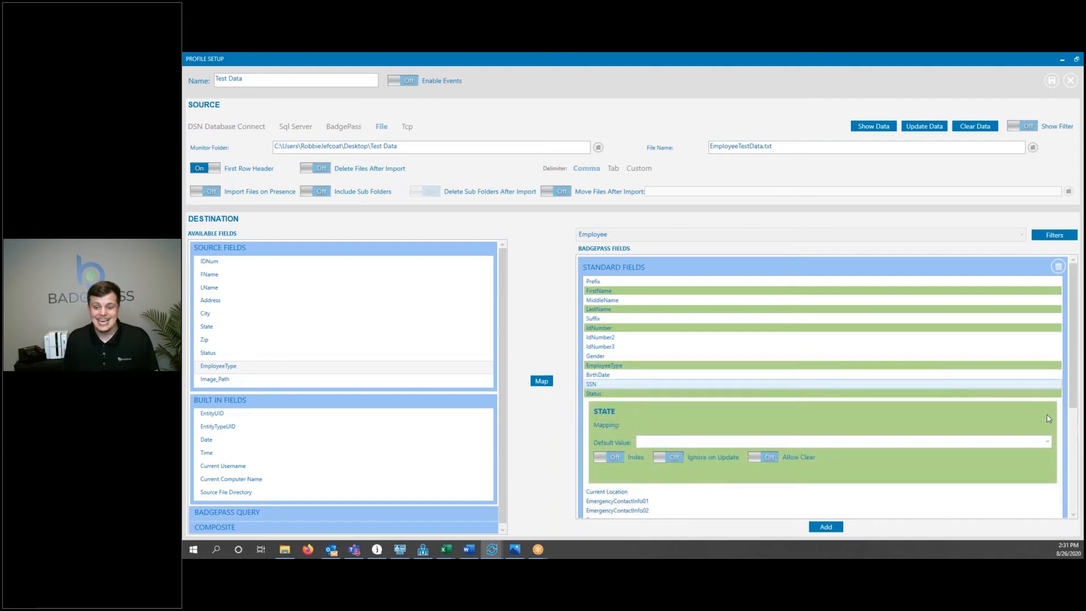
click(1048, 442)
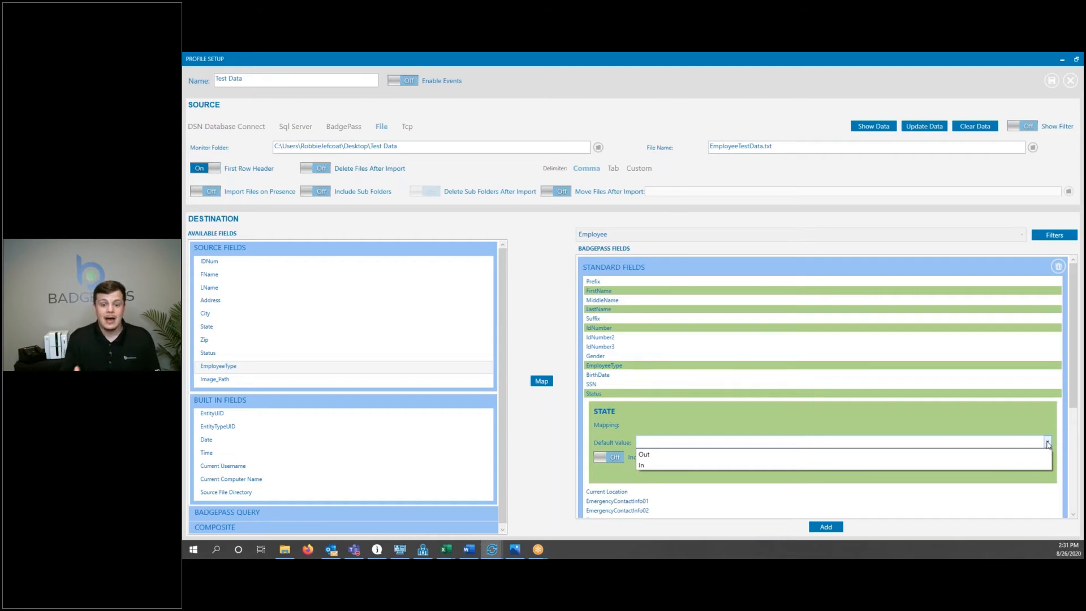
click(653, 454)
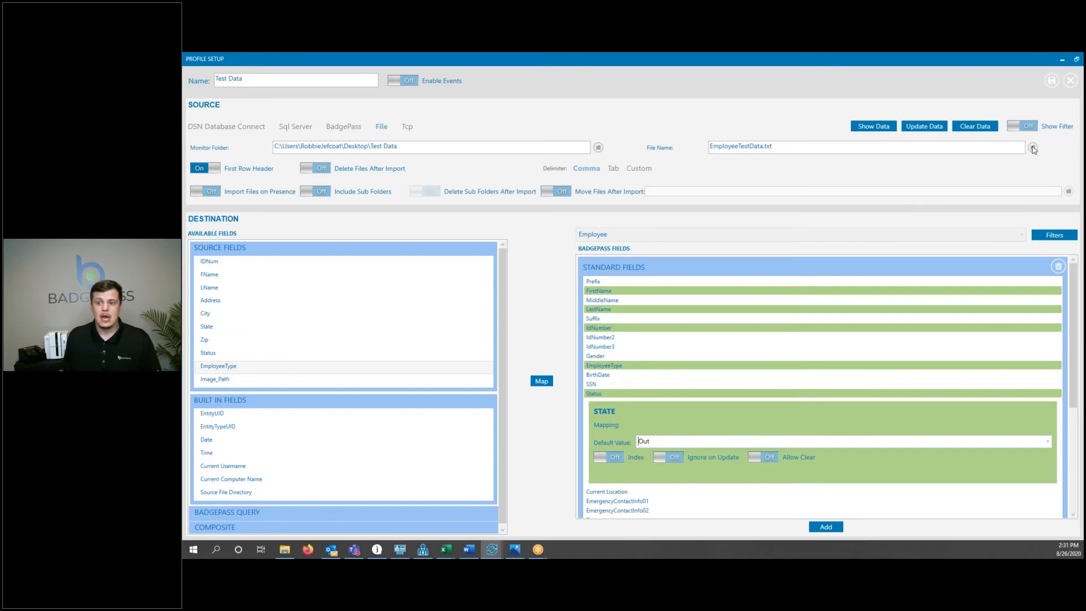
Save the profile and run the Test Data profile from the profiles list.
click(1052, 83)
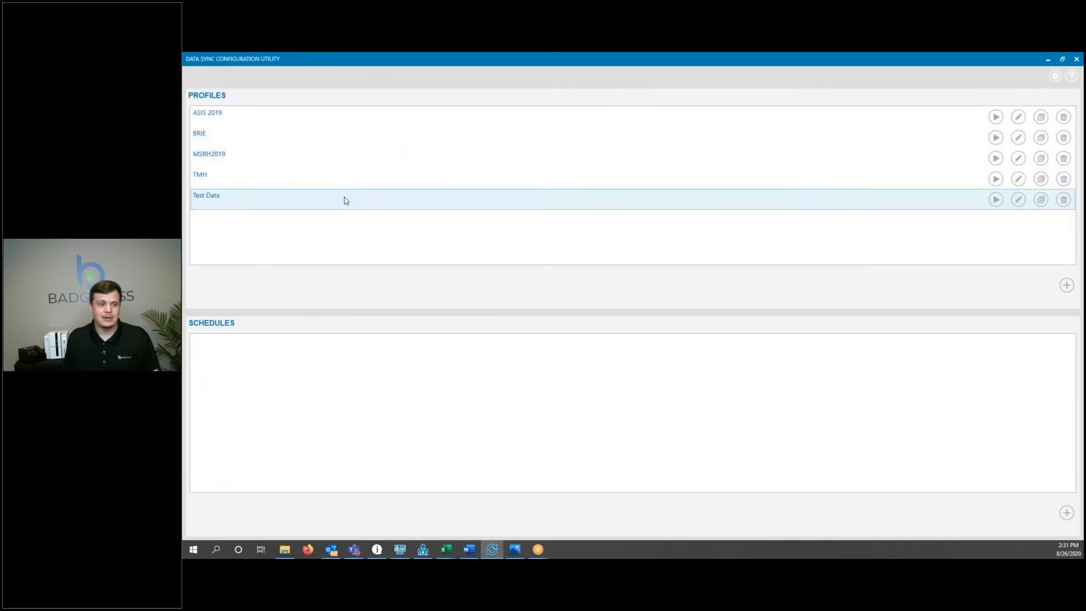
click(344, 200)
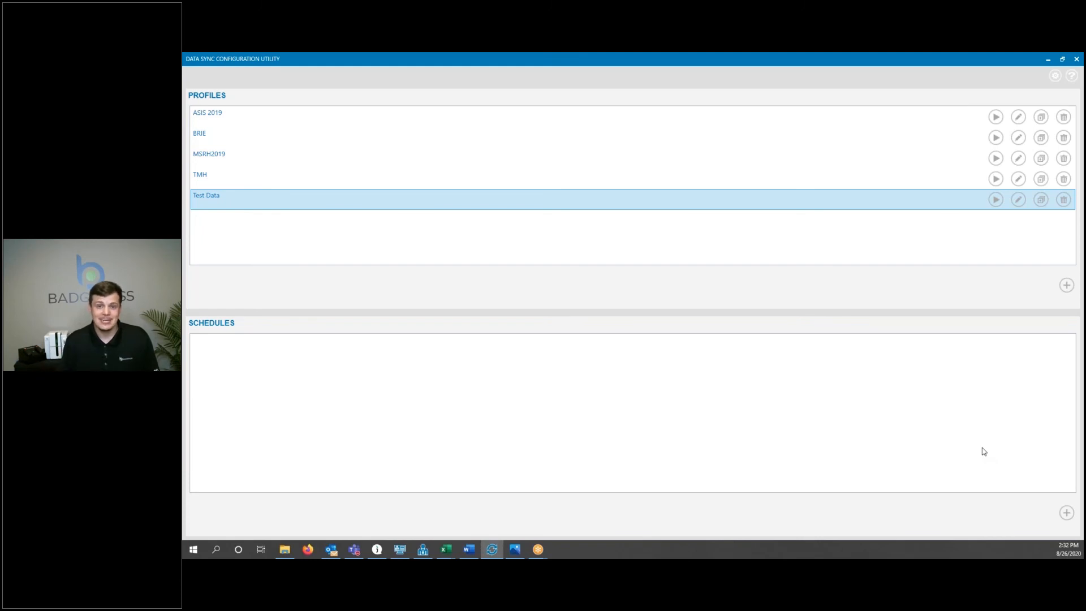
click(996, 199)
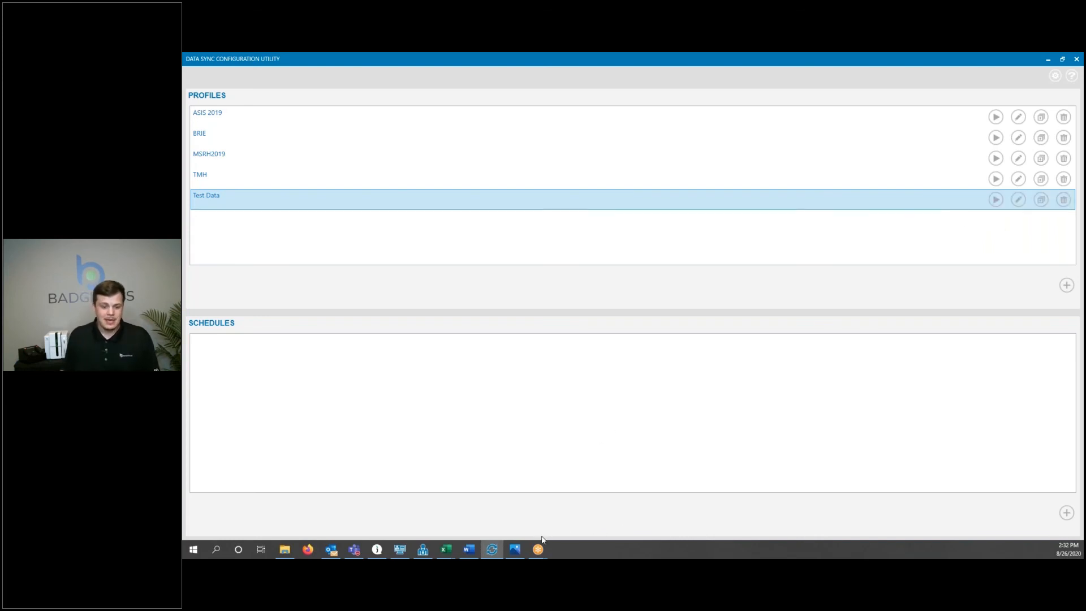
Switch to BadgePass Identity Manager and search employees by an imported employee's first name.
click(424, 550)
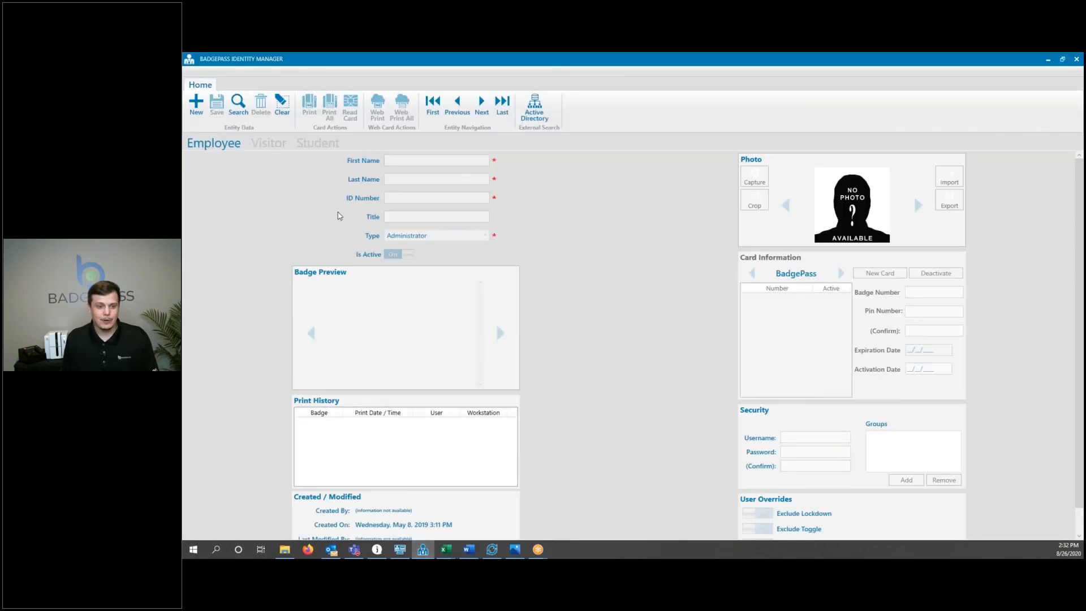
click(237, 104)
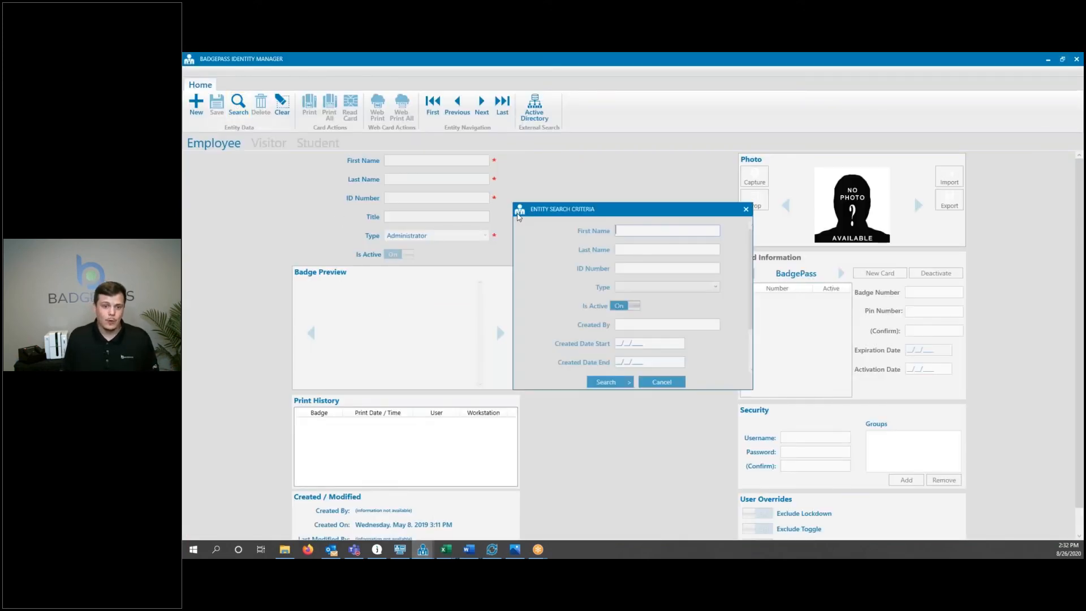
text(india)
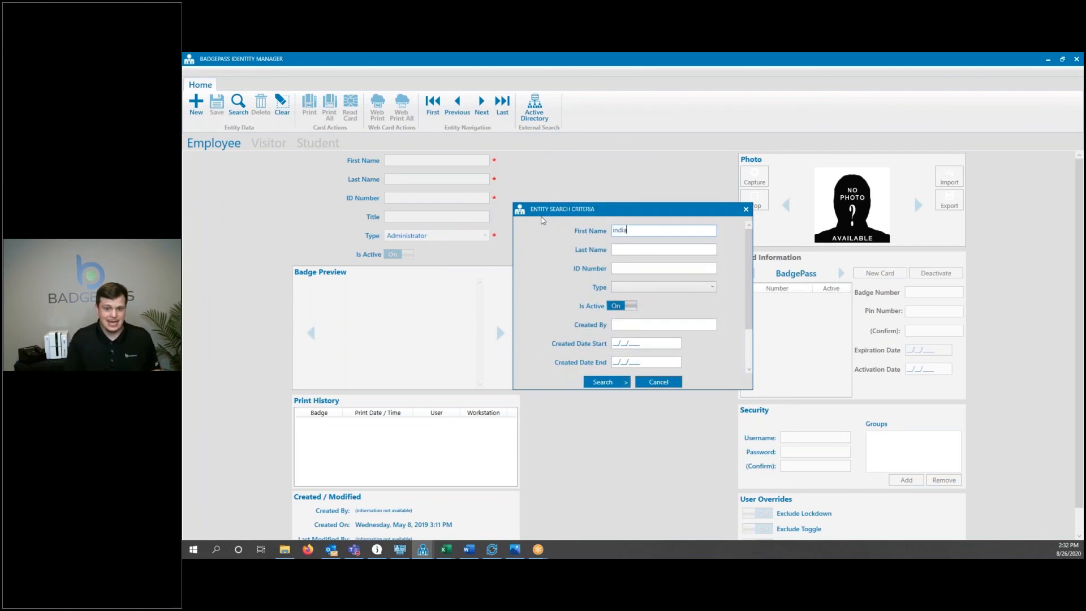
key(Return)
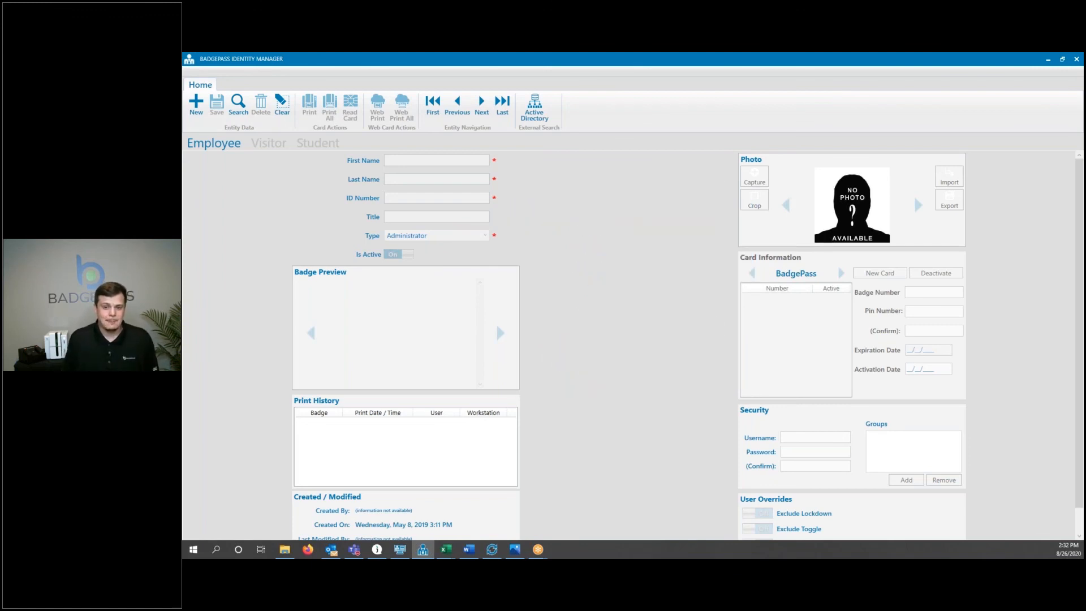